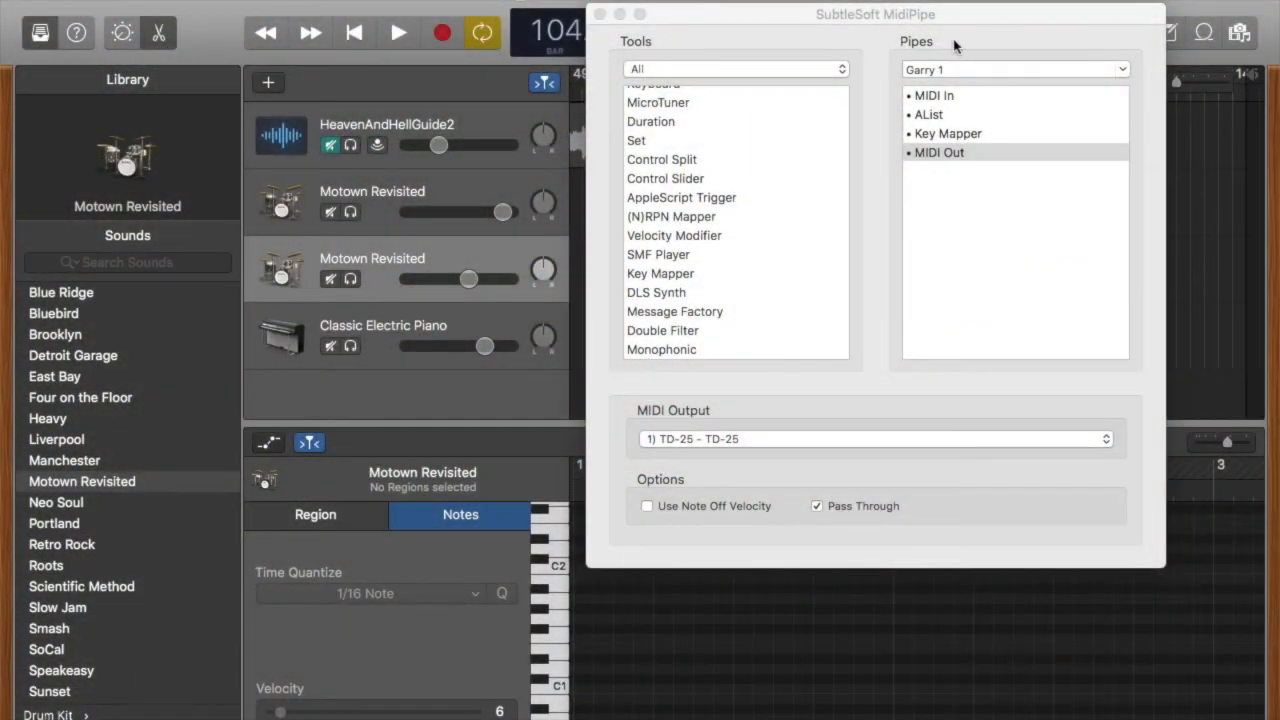
Switch MidiPipe to the unnamed pipe from the Pipes popup
left_click(980, 35)
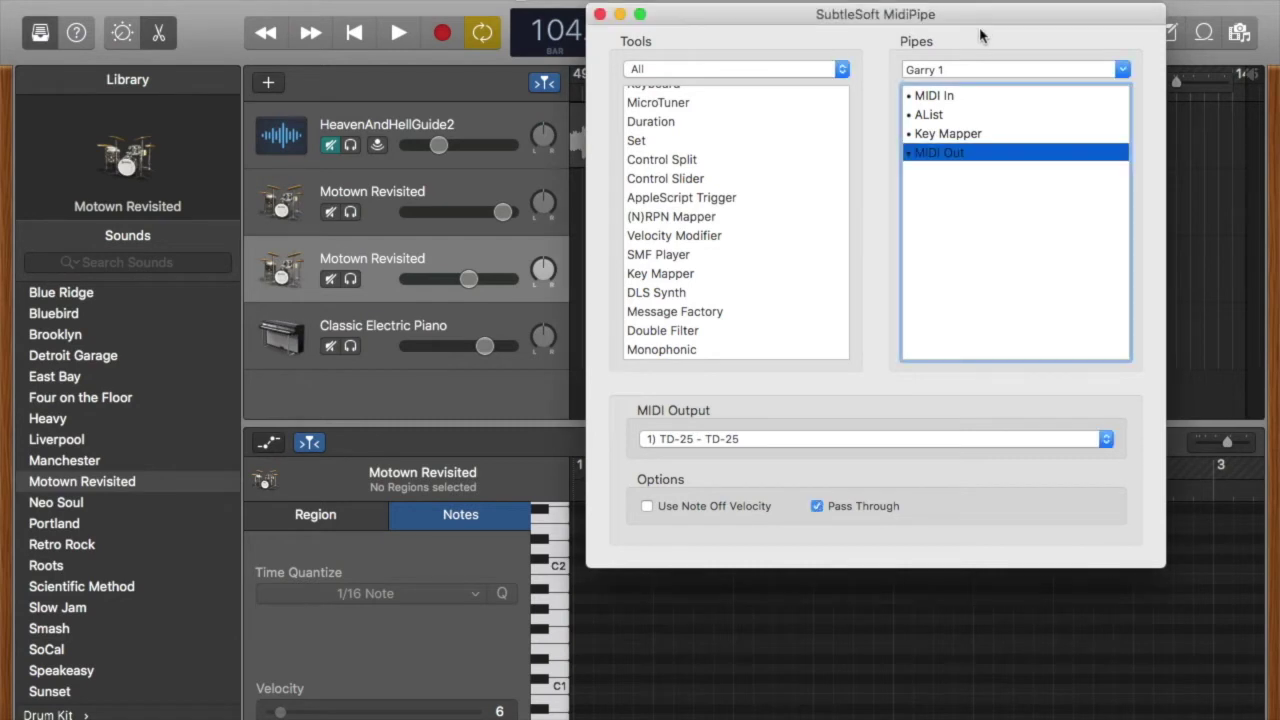
left_click(1097, 72)
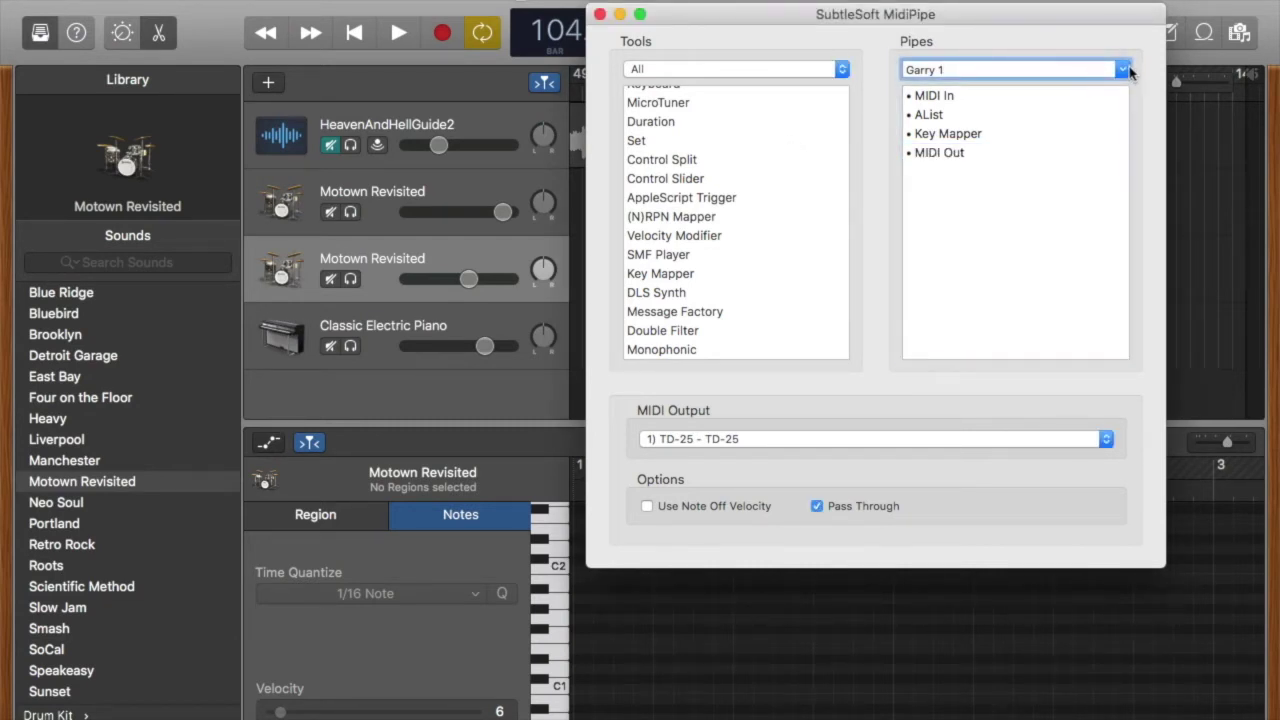
left_click(1124, 70)
left_click(1031, 113)
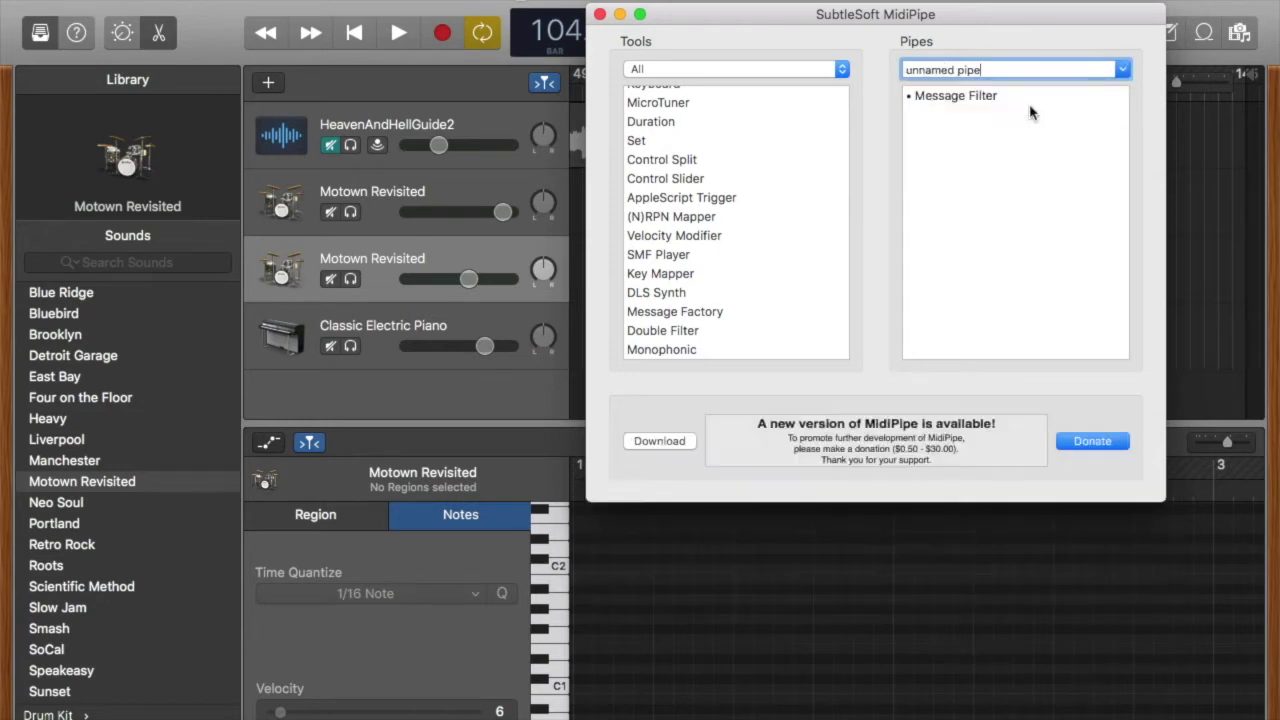
Delete the Message Filter so the unnamed pipe is empty
left_click(983, 104)
key("BackSpace")
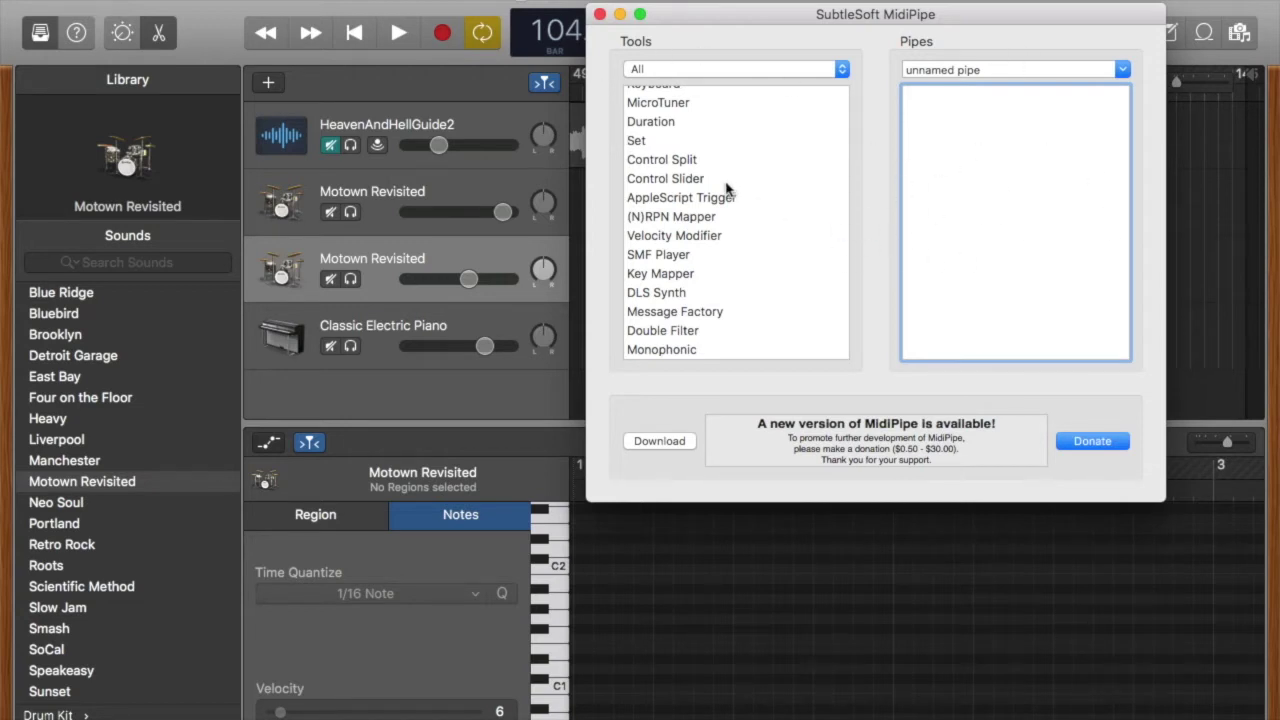
scroll(725, 190, "up", 5)
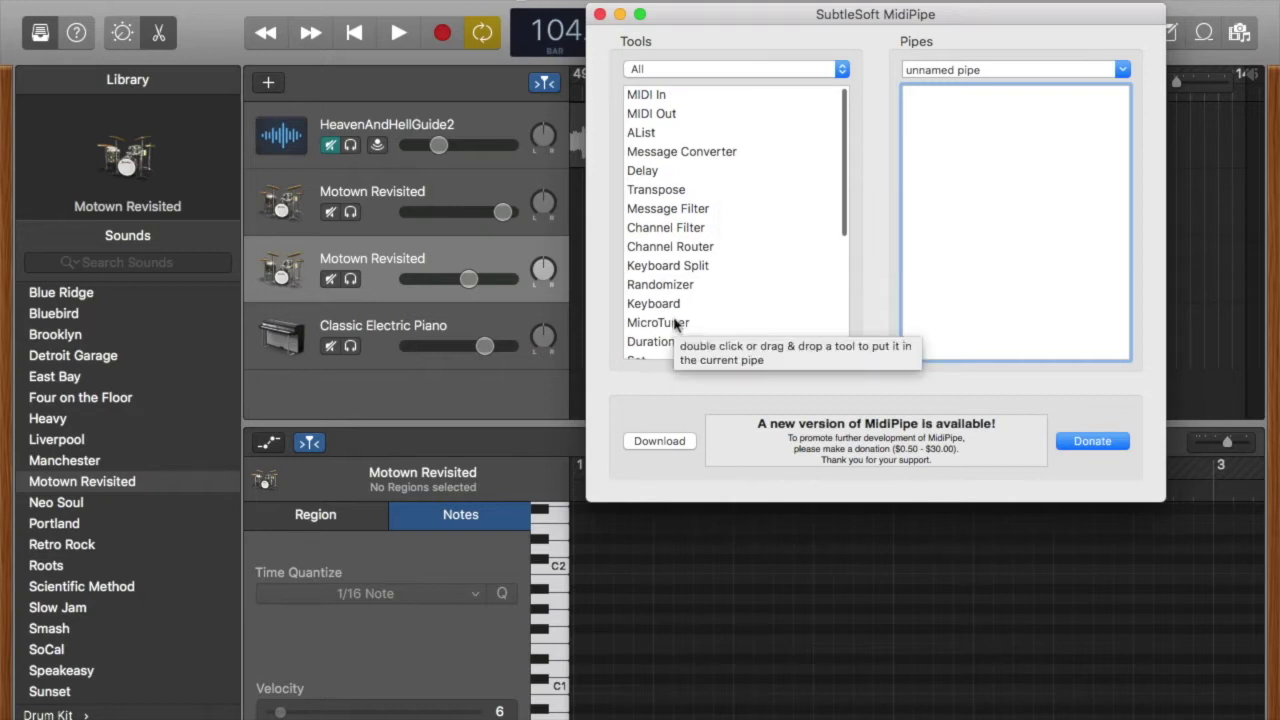
scroll(677, 322, "down", 5)
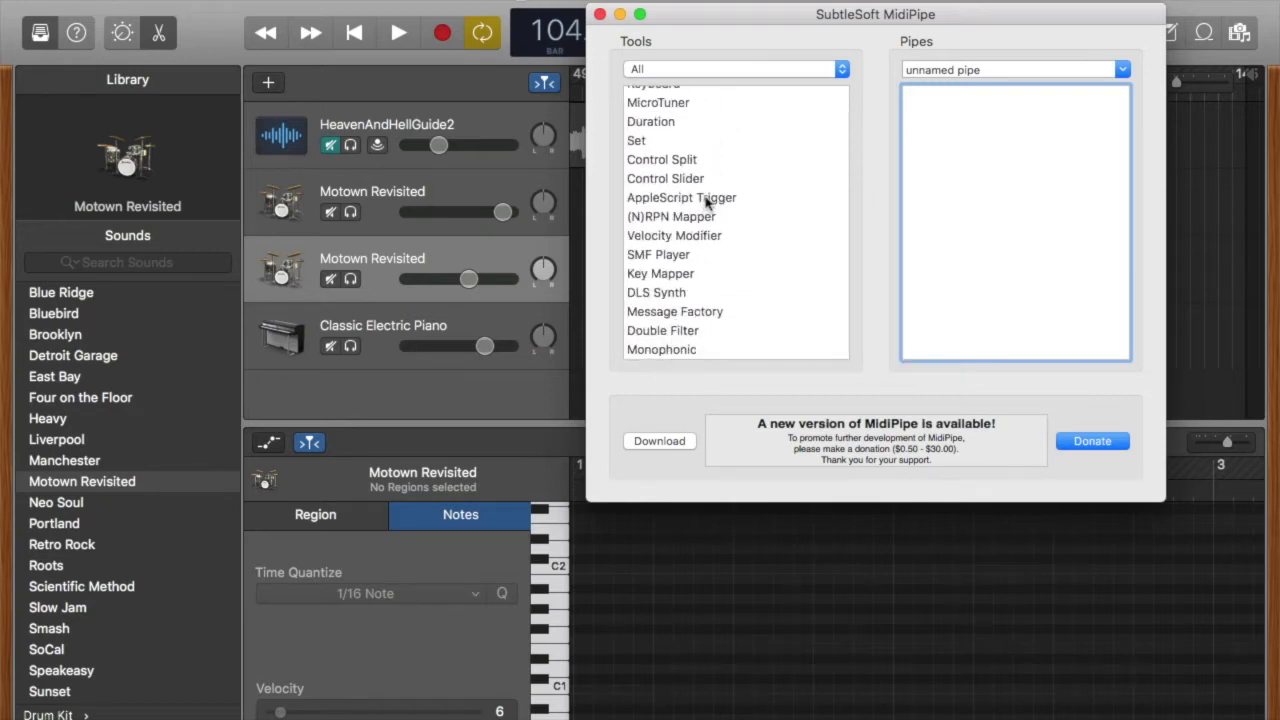
scroll(706, 203, "up", 5)
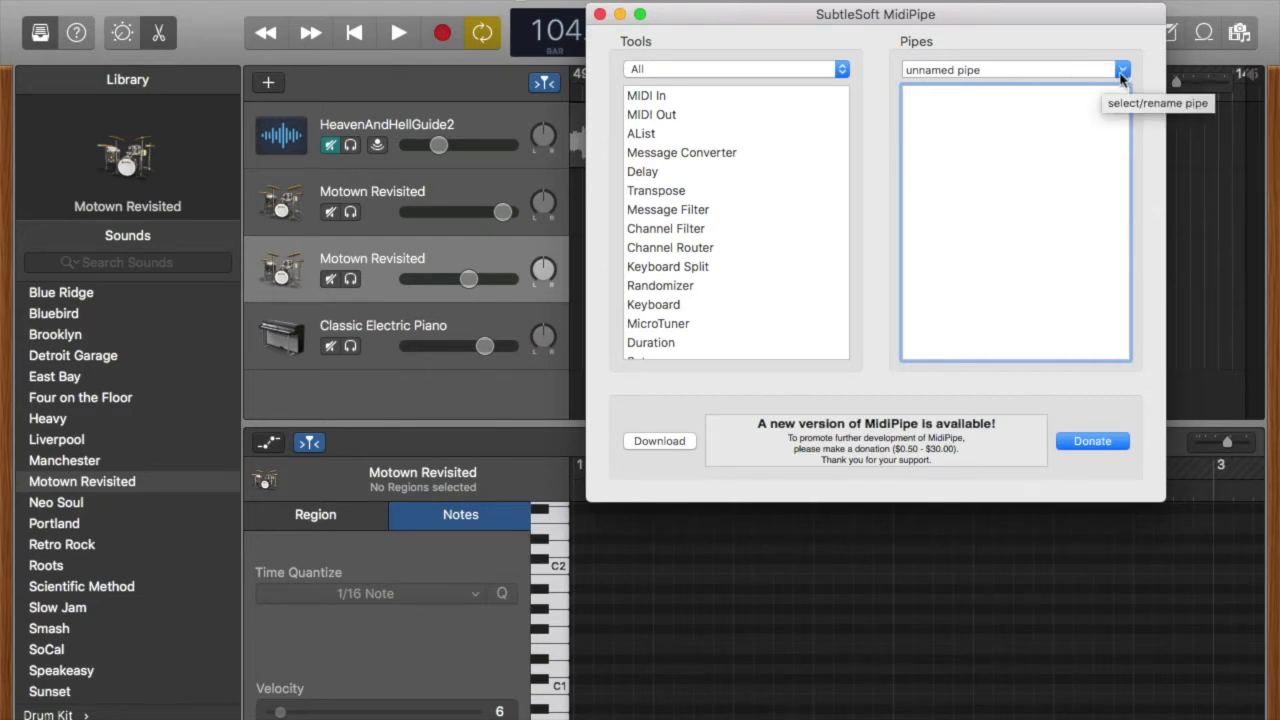
Add MIDI In with input [Hijacked: TD-25 - TD-25], then drag AList in after it
left_click(655, 112)
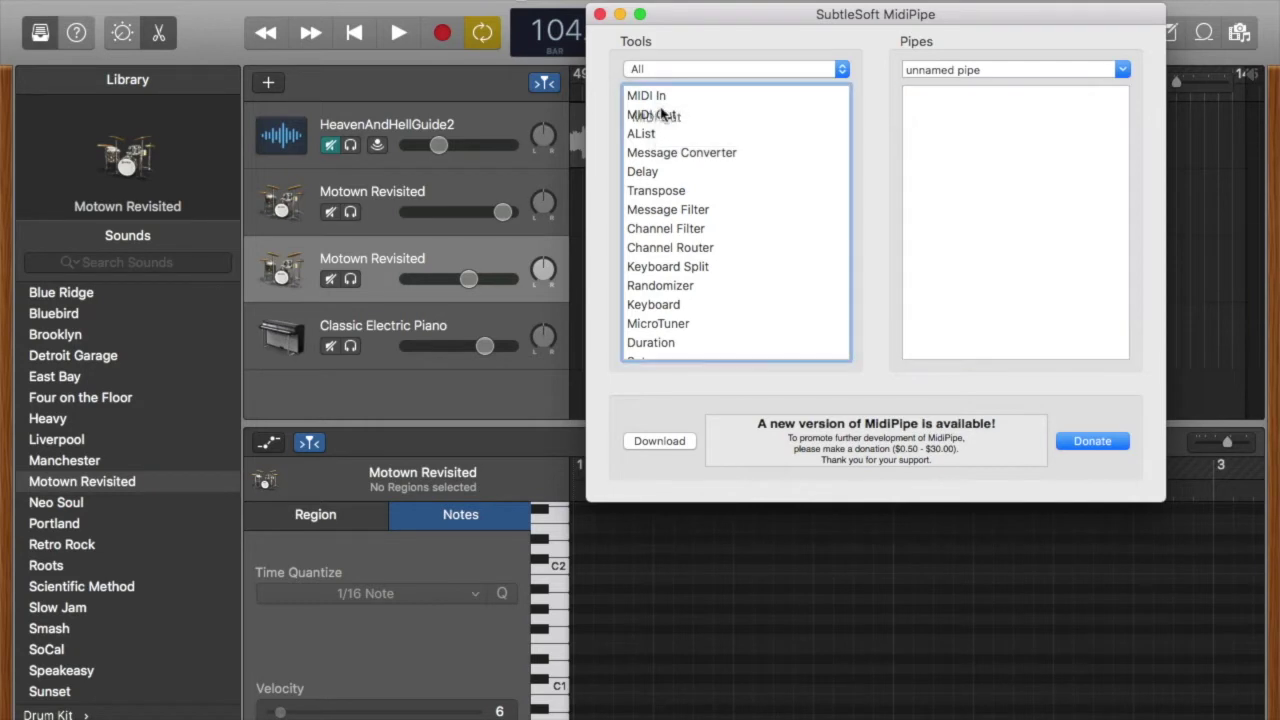
left_click_drag(655, 112, 945, 100)
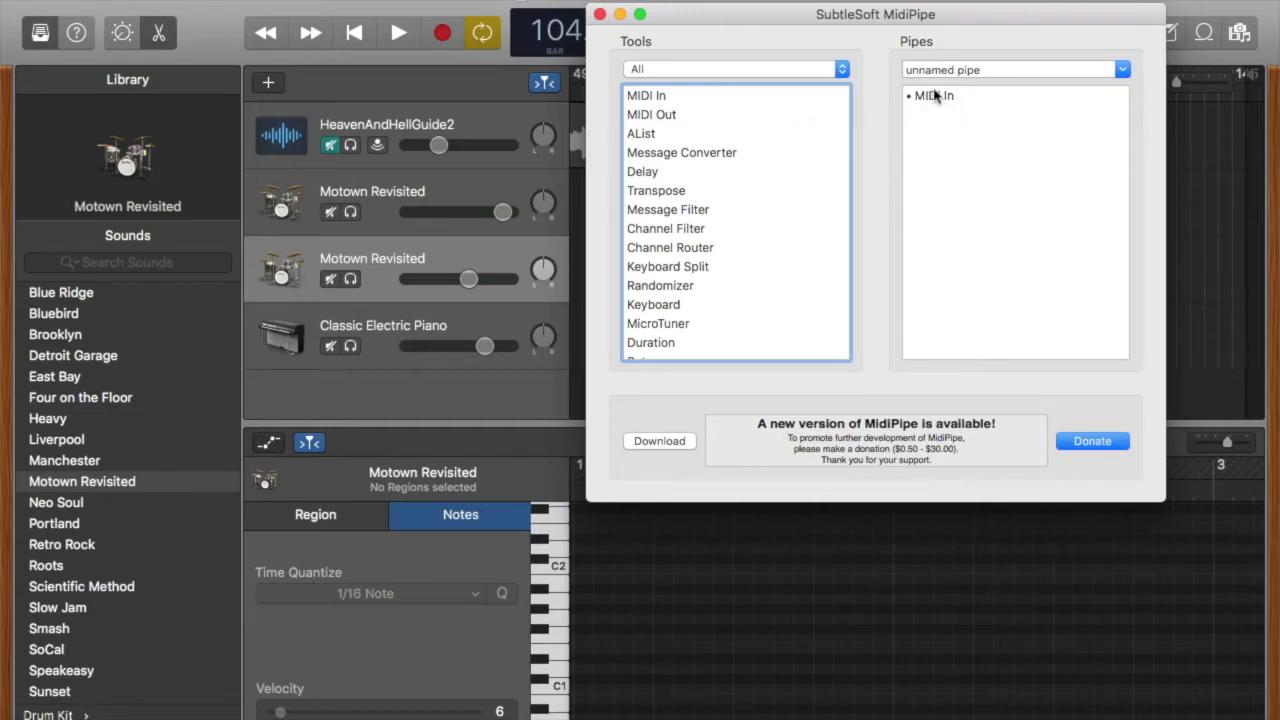
left_click(934, 95)
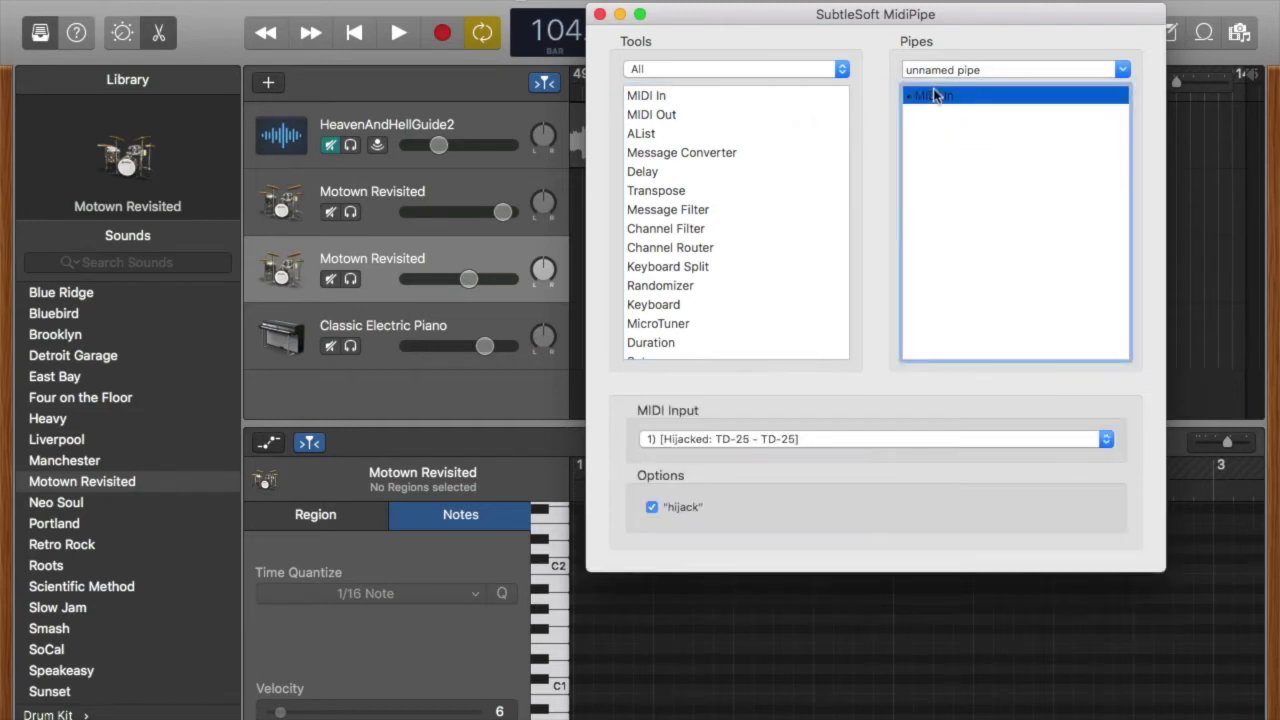
left_click(822, 442)
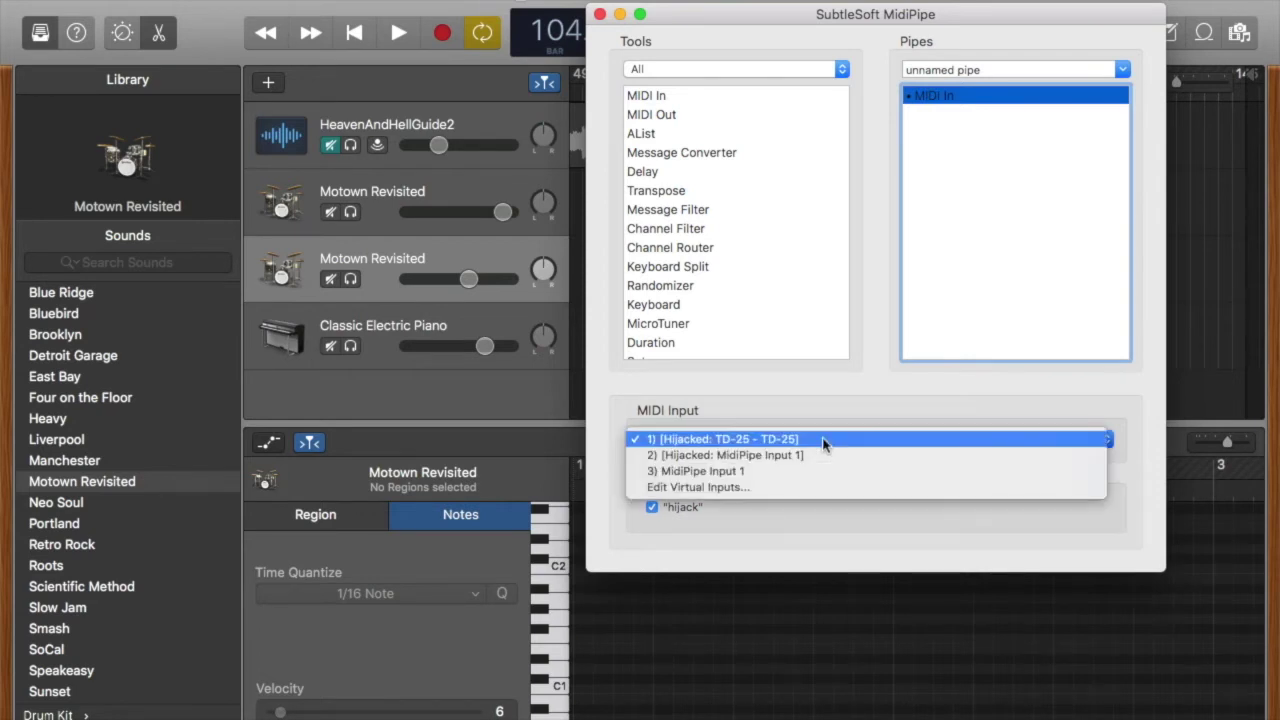
left_click(822, 442)
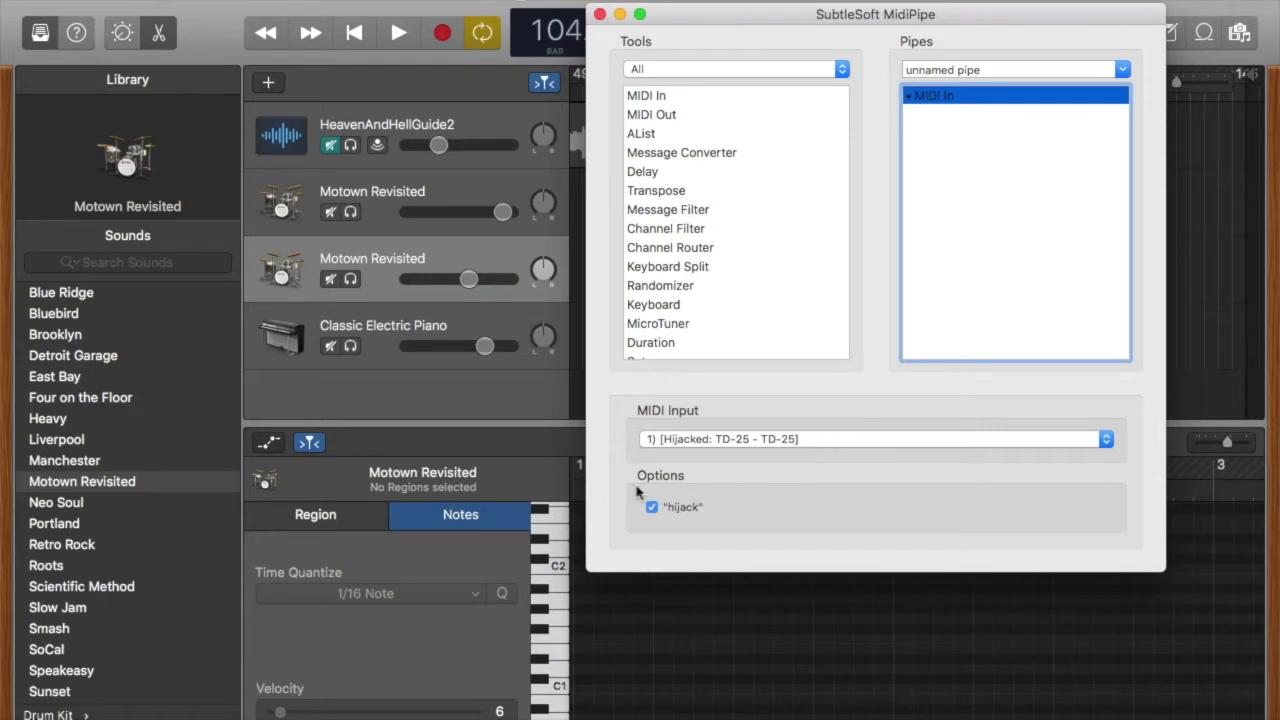
left_click(652, 508)
left_click_drag(641, 140, 931, 130)
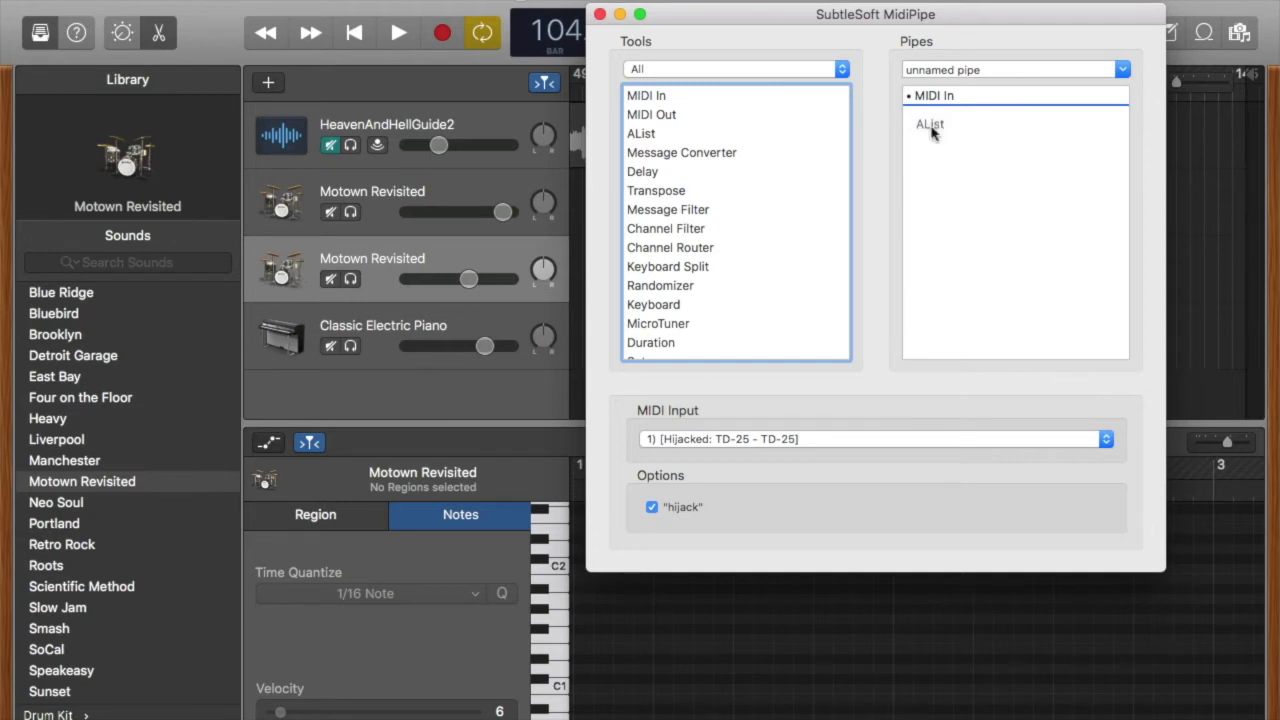
View the AList log of incoming TD-25 Note On/Off messages on channel 10
left_click(926, 116)
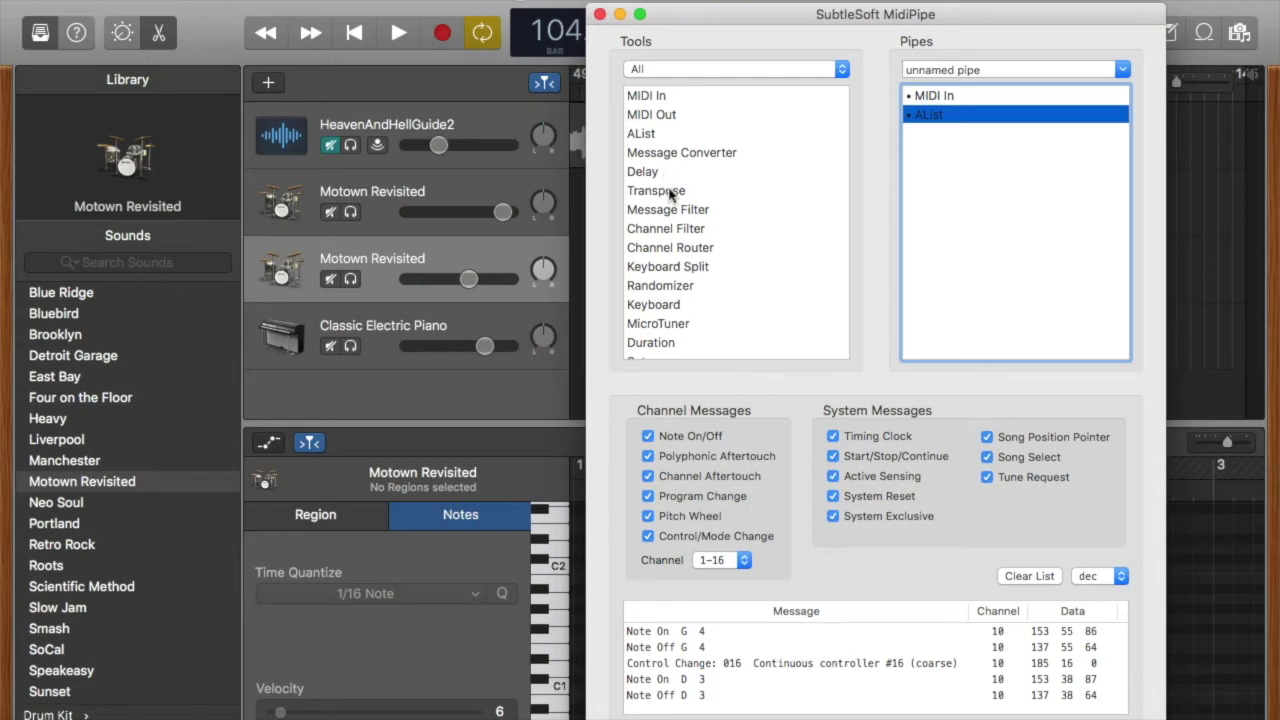
scroll(678, 326, "down", 5)
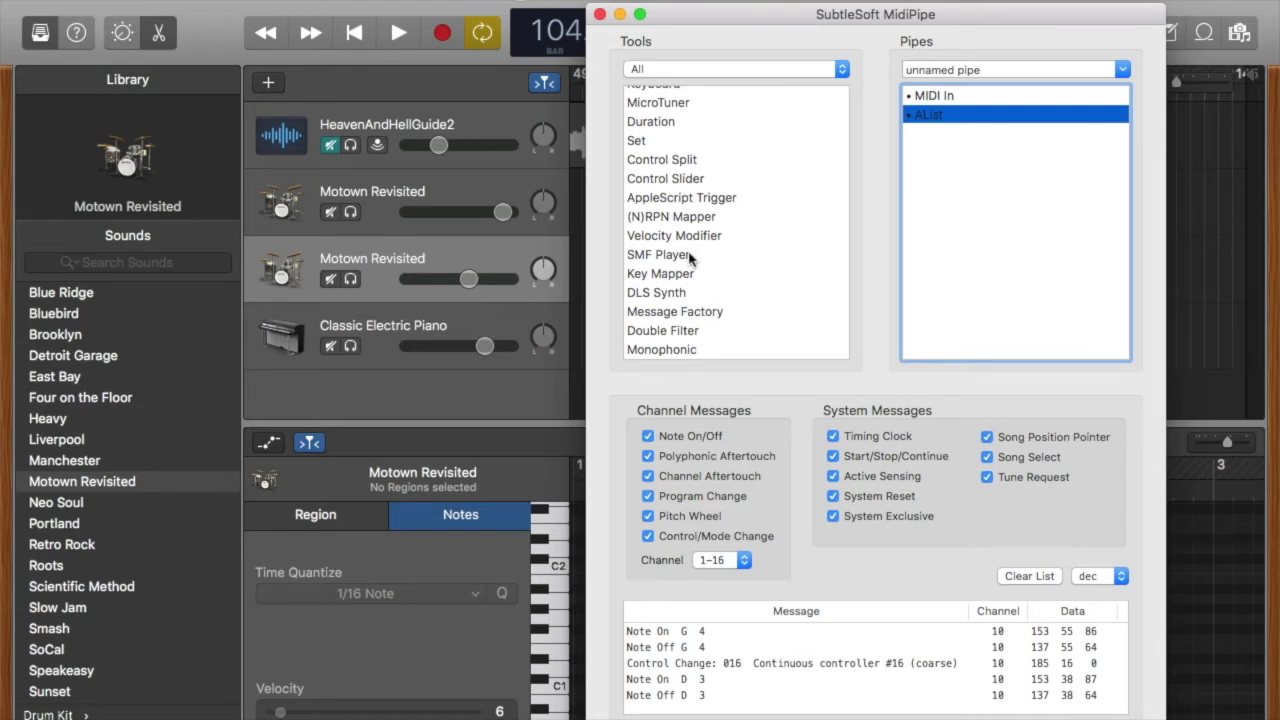
Add a Key Mapper after AList with Key In and Key Out both D 3 (38)
left_click_drag(672, 276, 957, 150)
left_click(943, 136)
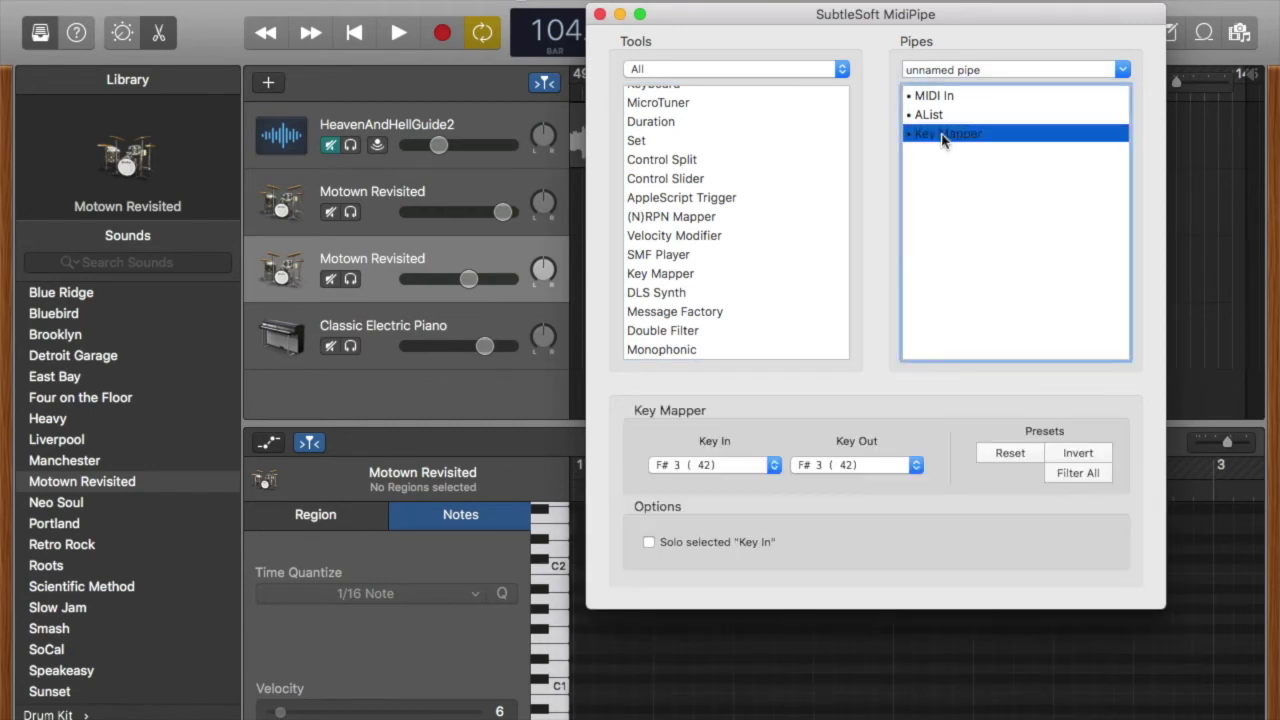
left_click(730, 475)
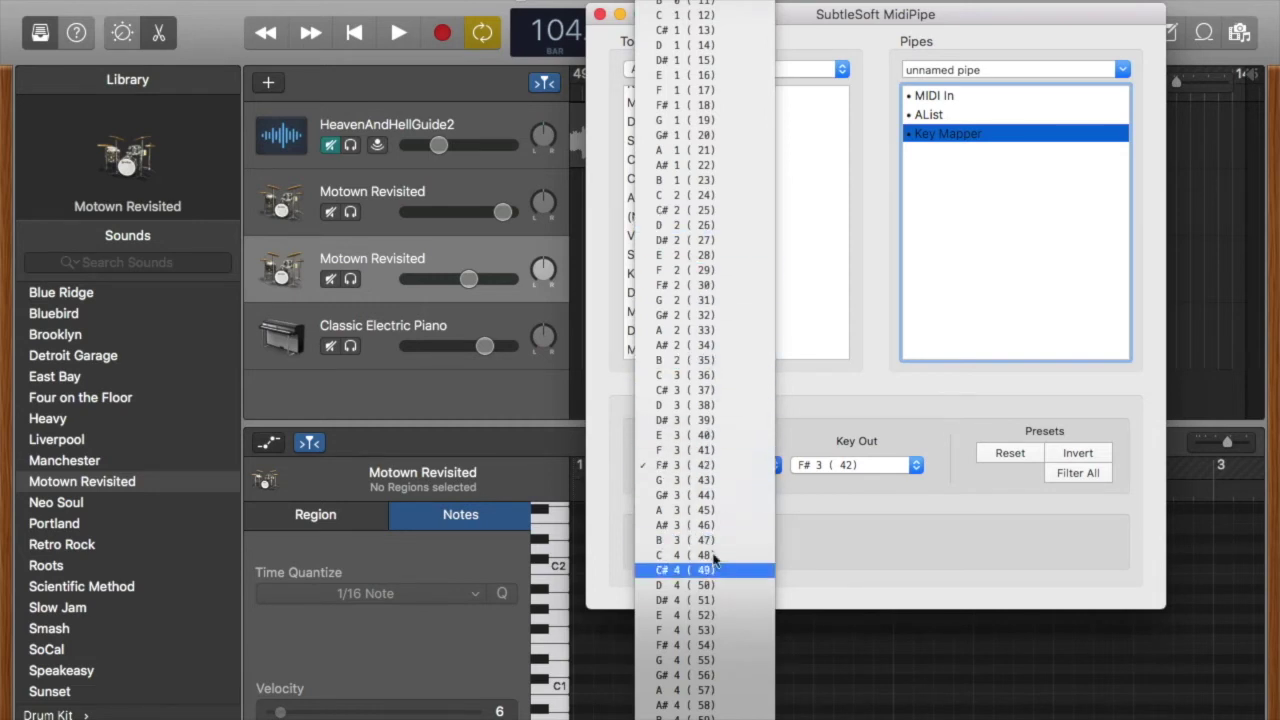
left_click(707, 405)
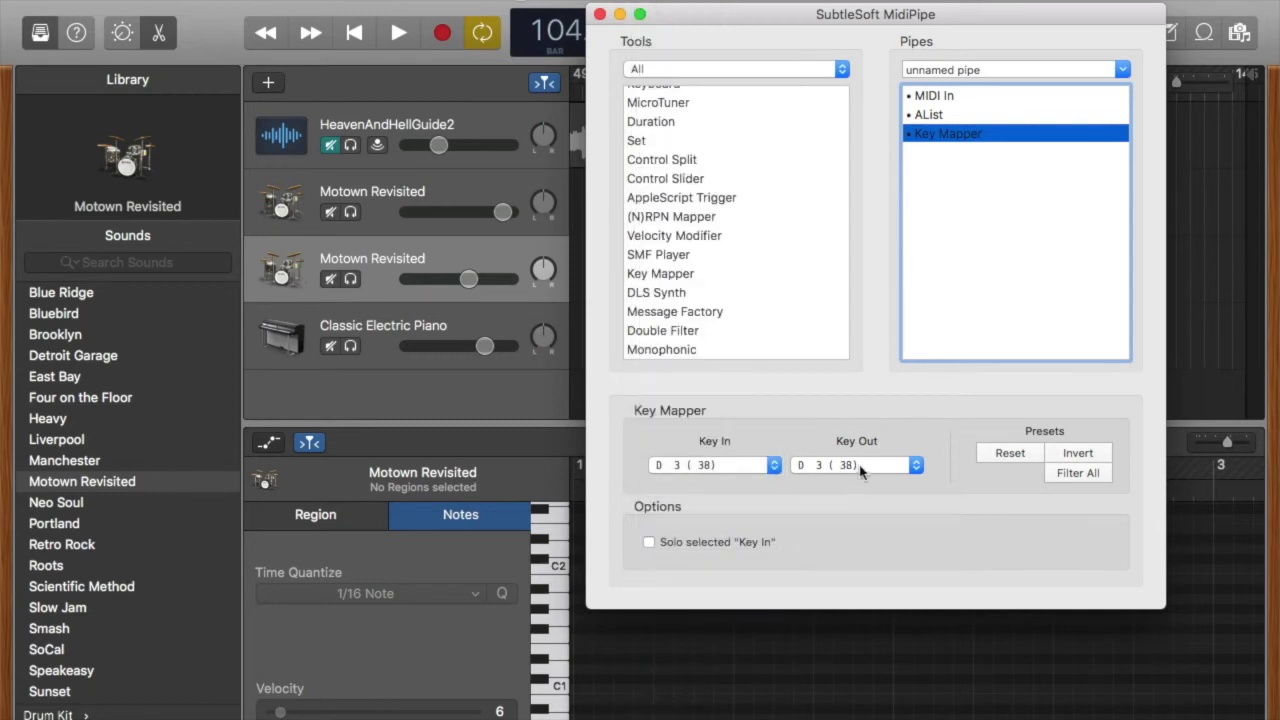
left_click(879, 470)
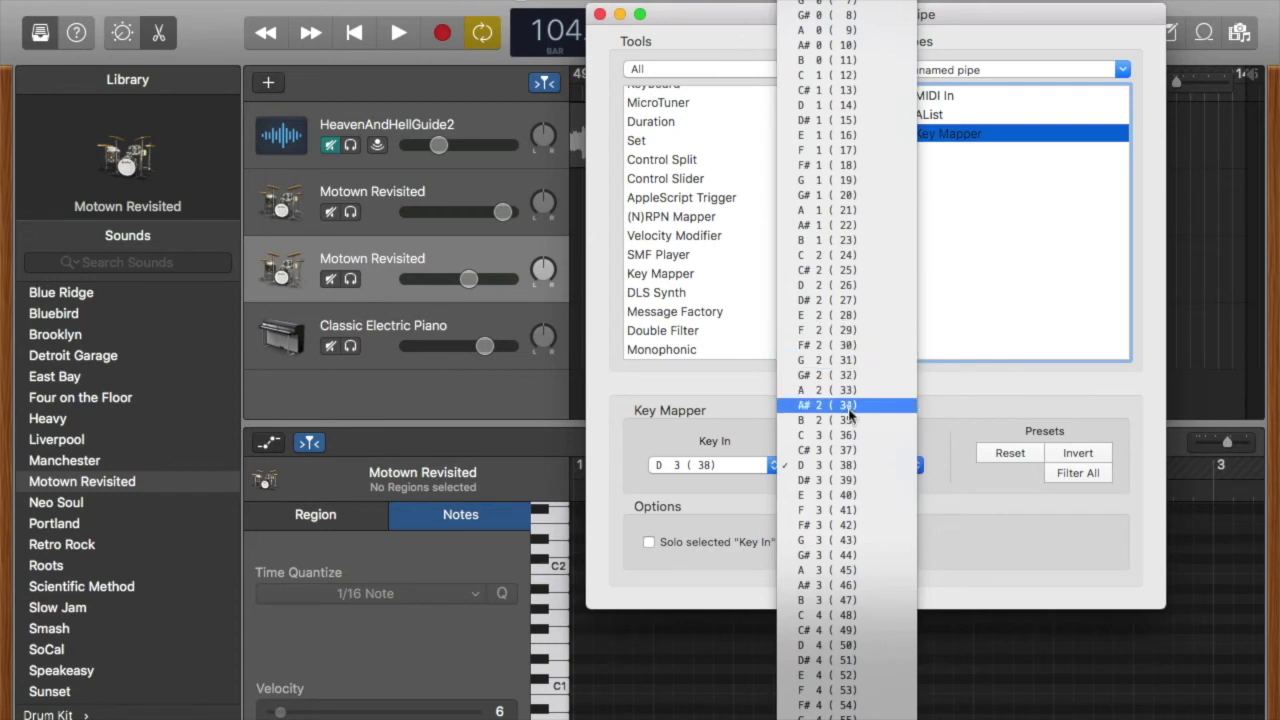
left_click(855, 467)
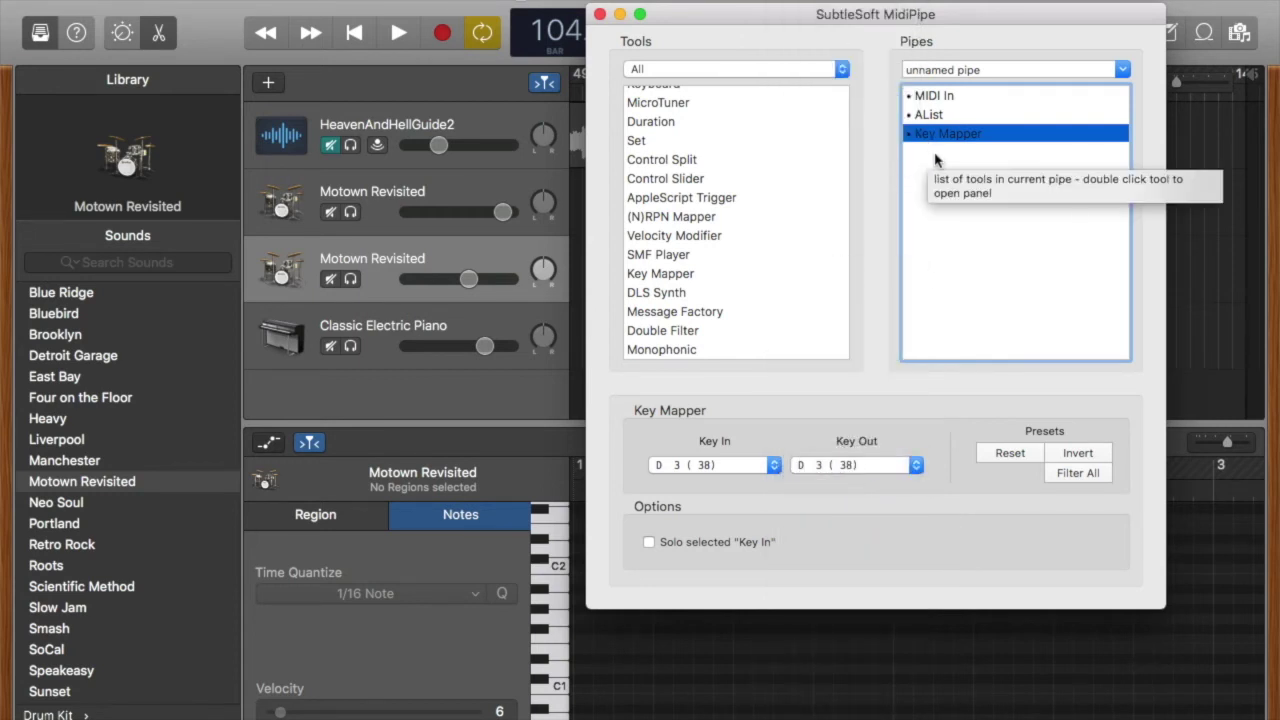
Append MIDI Out to the pipe after the Key Mapper
scroll(672, 166, "up", 5)
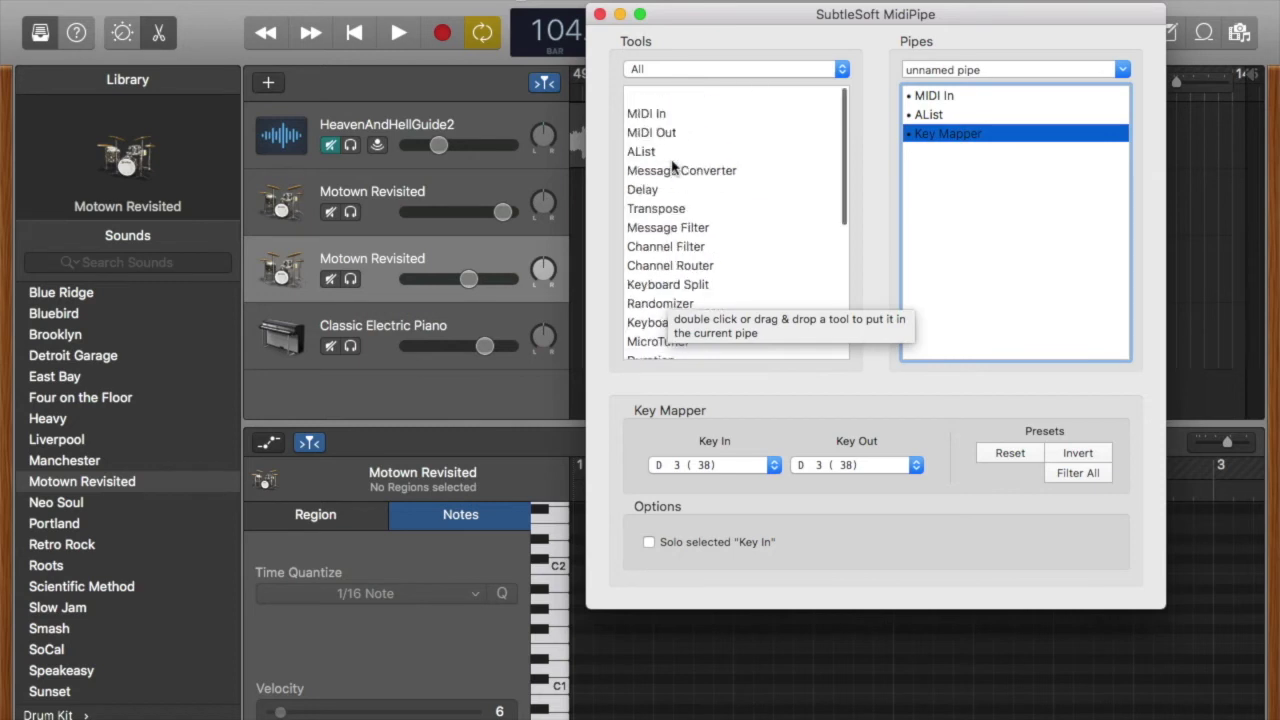
left_click(650, 116)
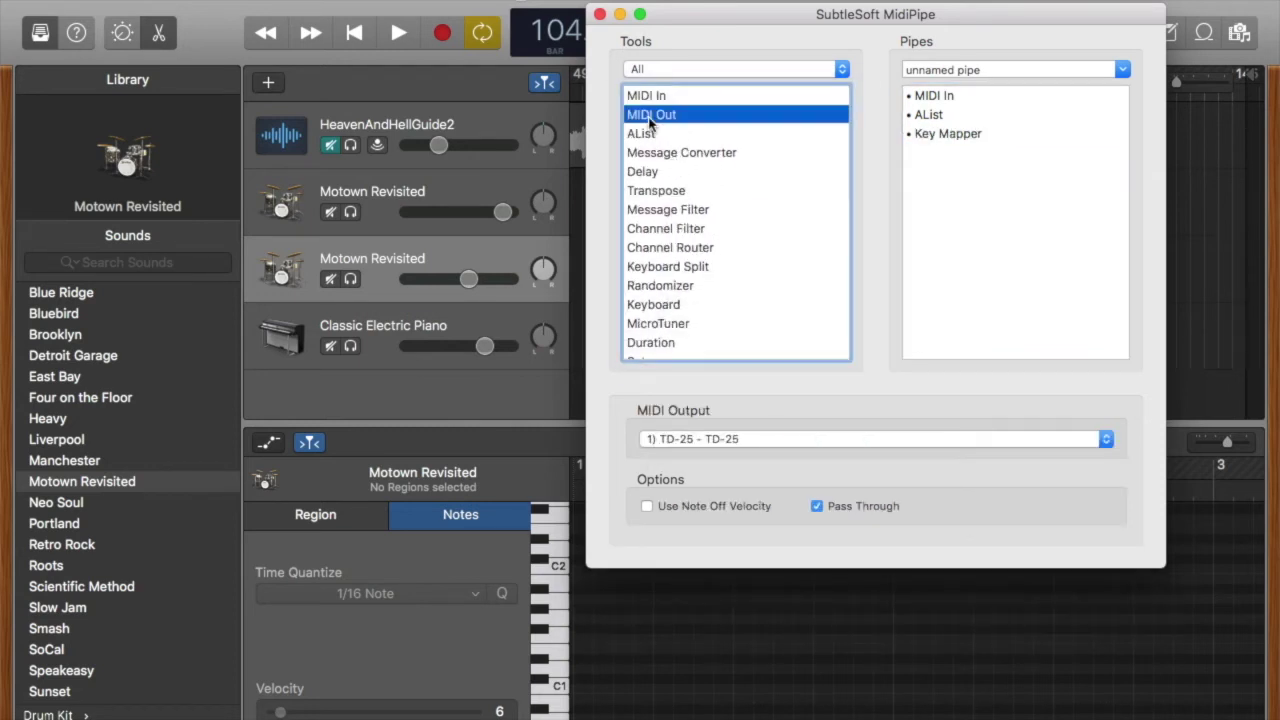
left_click_drag(650, 120, 937, 172)
Set the MIDI Out's output destination to MidiPipe Output 1
left_click(926, 160)
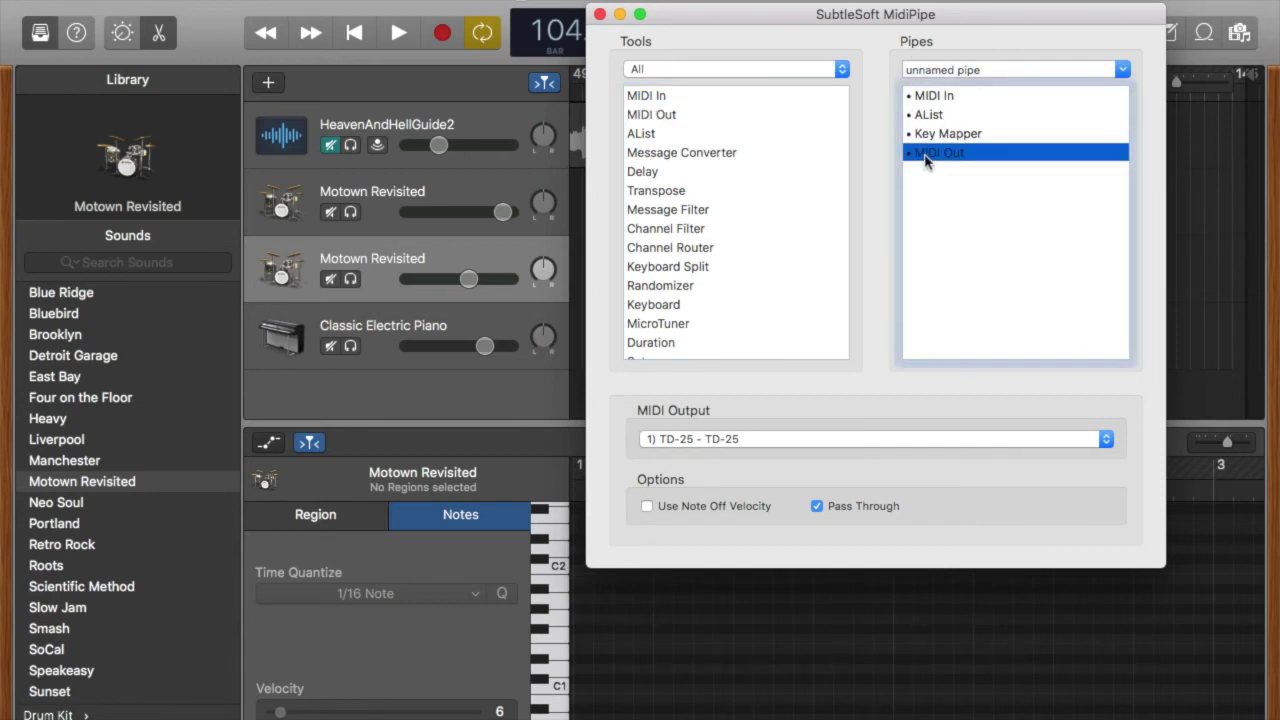
left_click(822, 441)
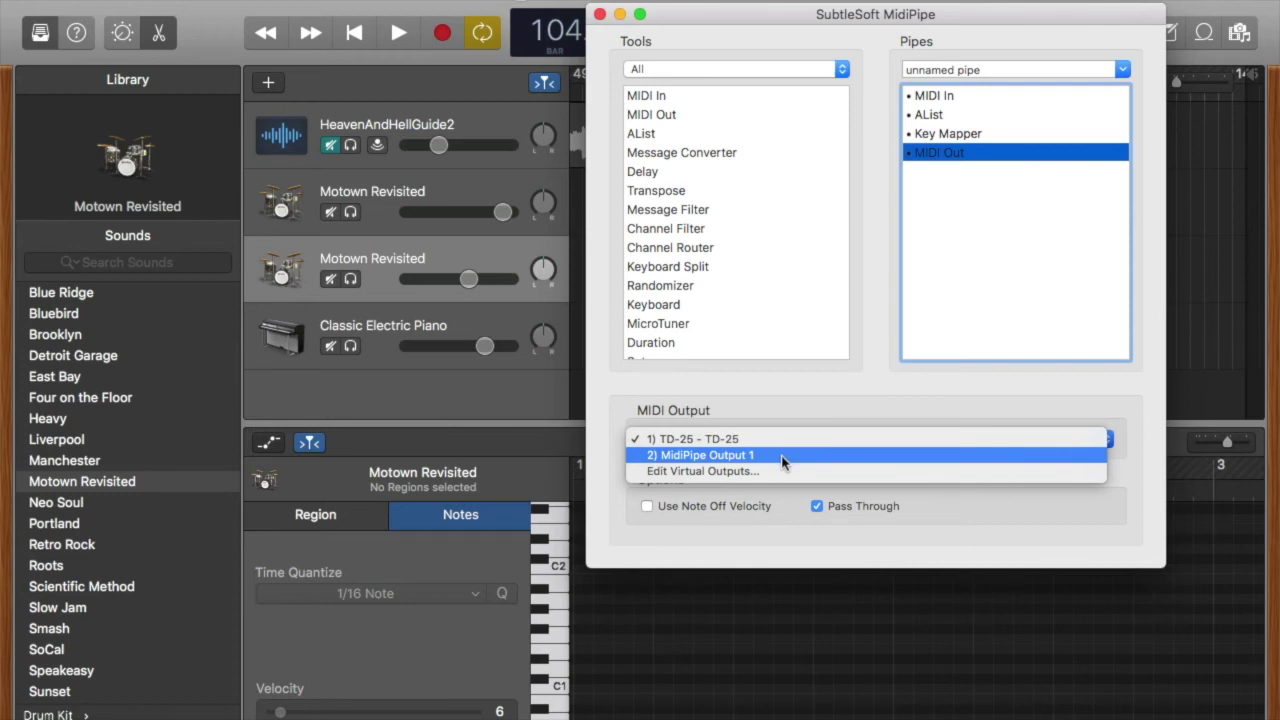
left_click(782, 456)
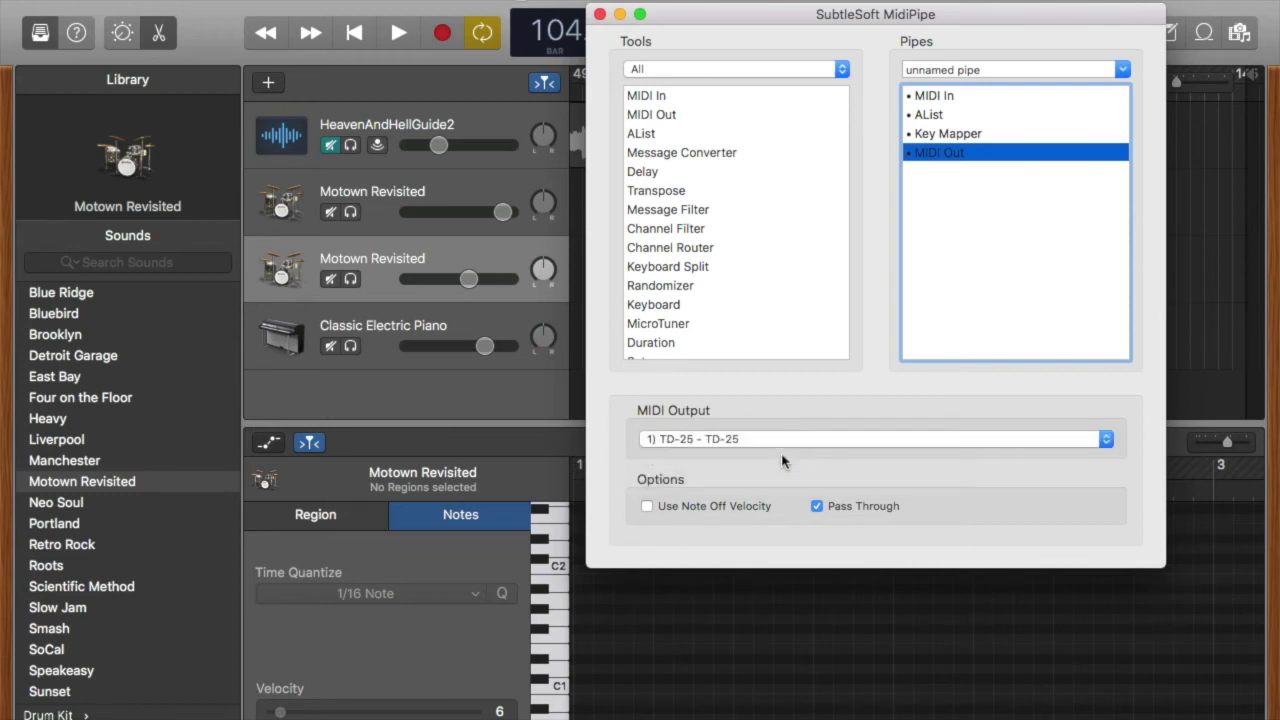
left_click(796, 446)
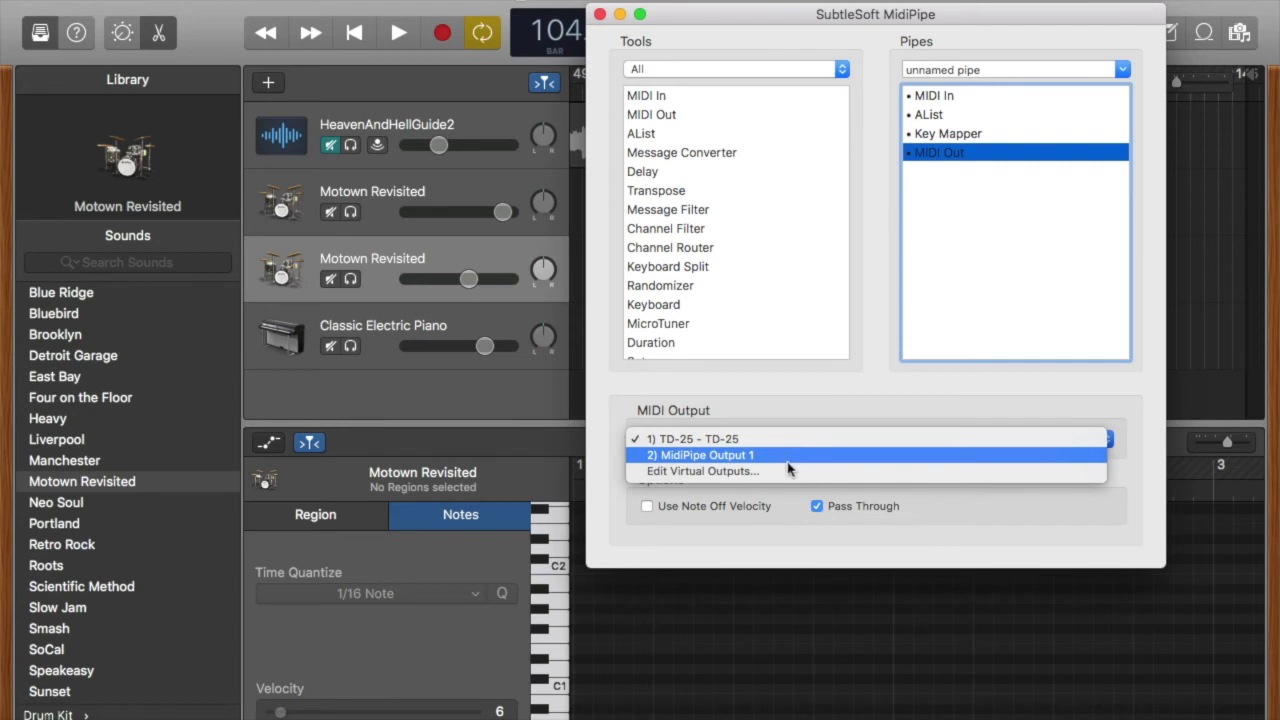
left_click(788, 462)
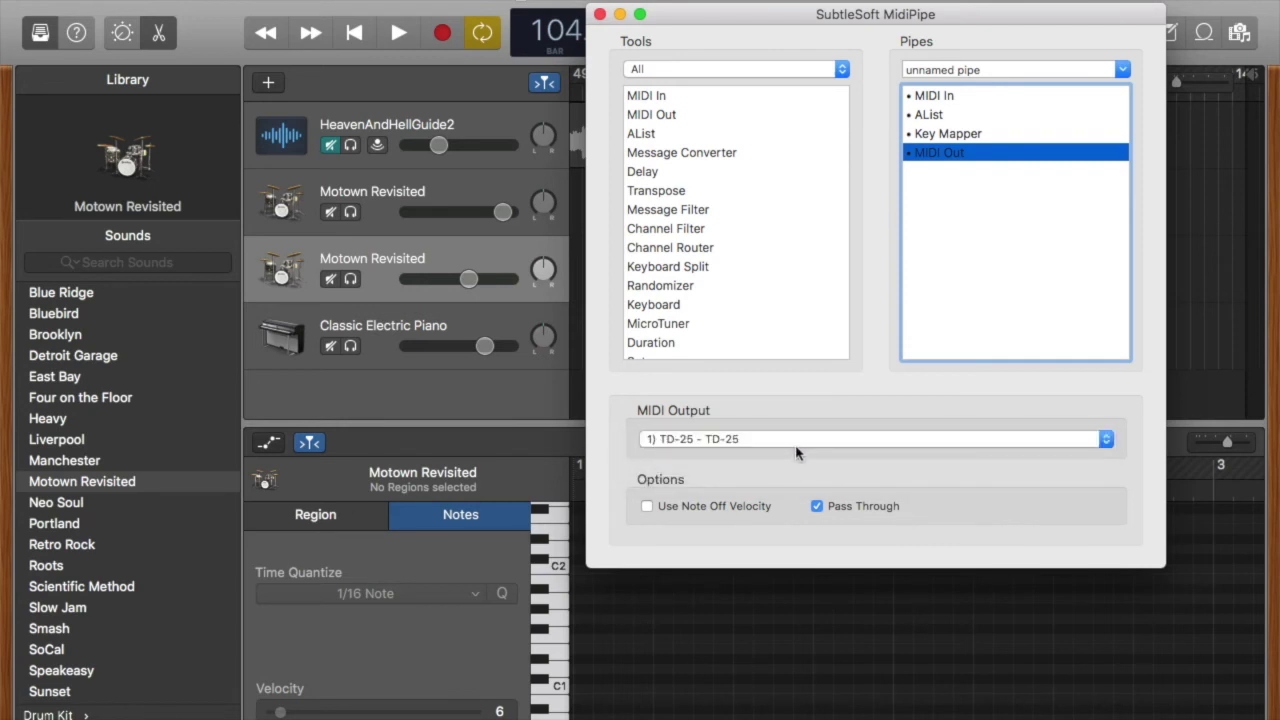
left_click(800, 446)
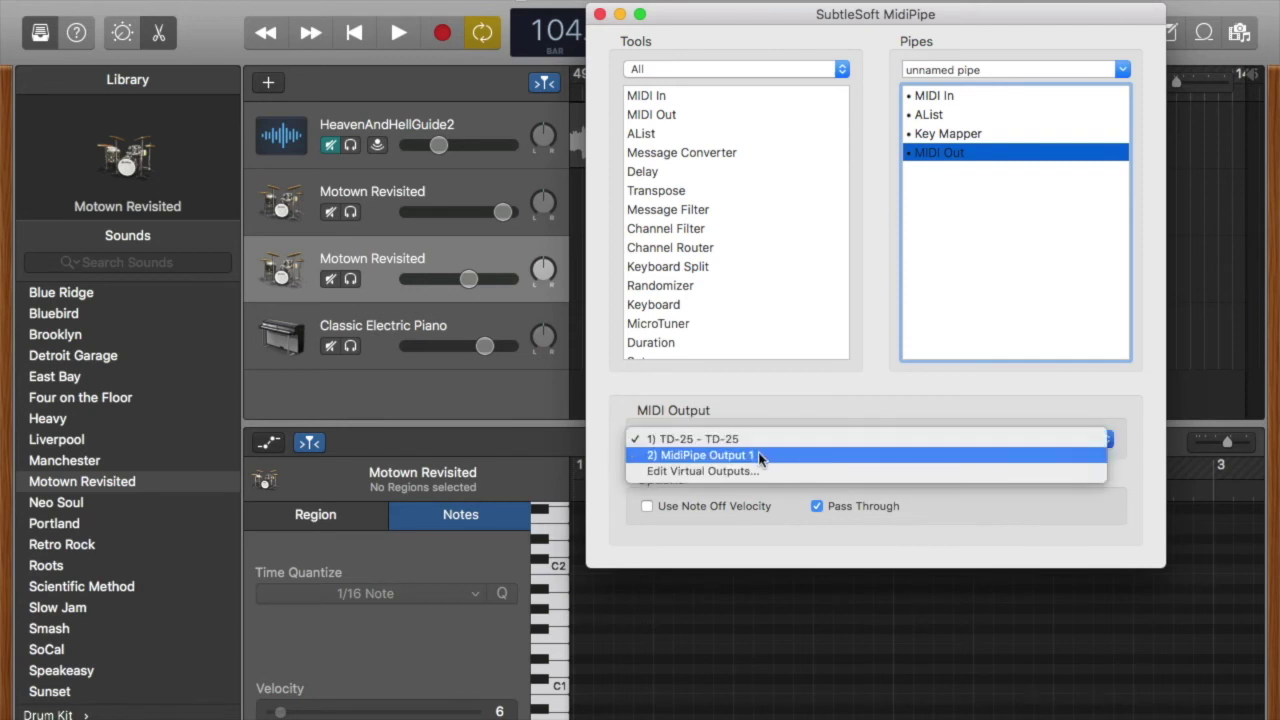
left_click(762, 459)
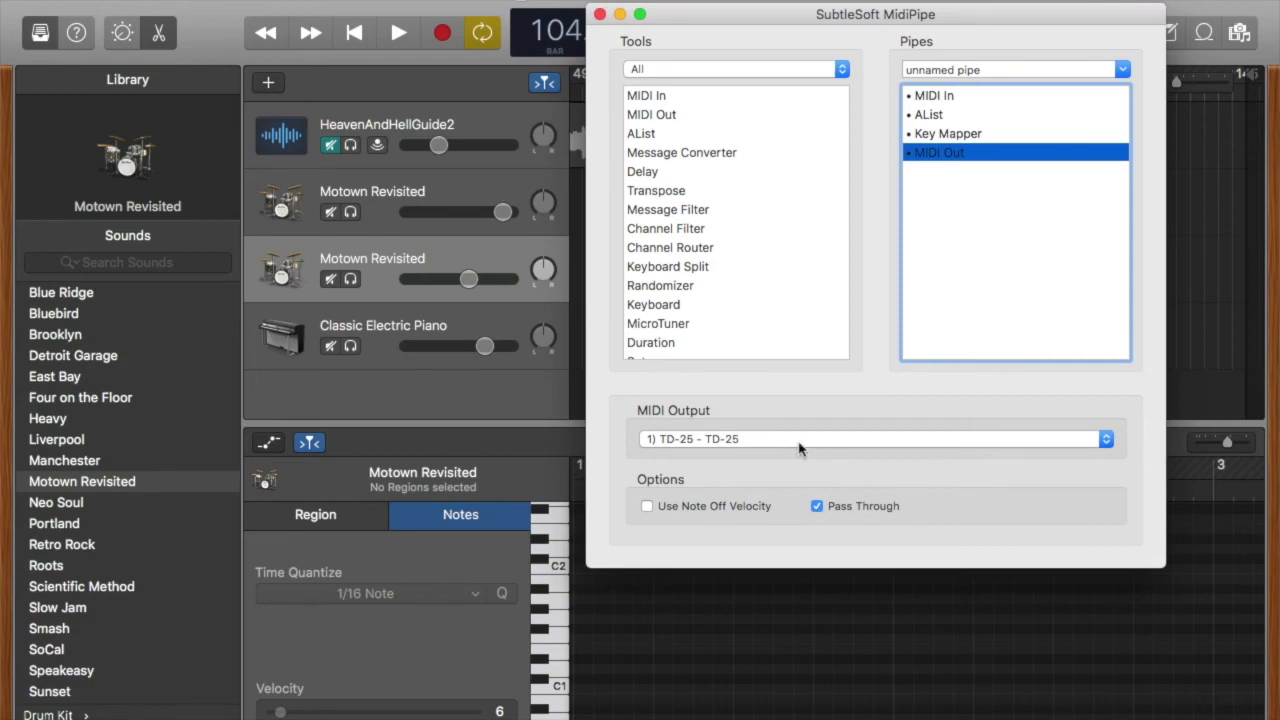
left_click(800, 446)
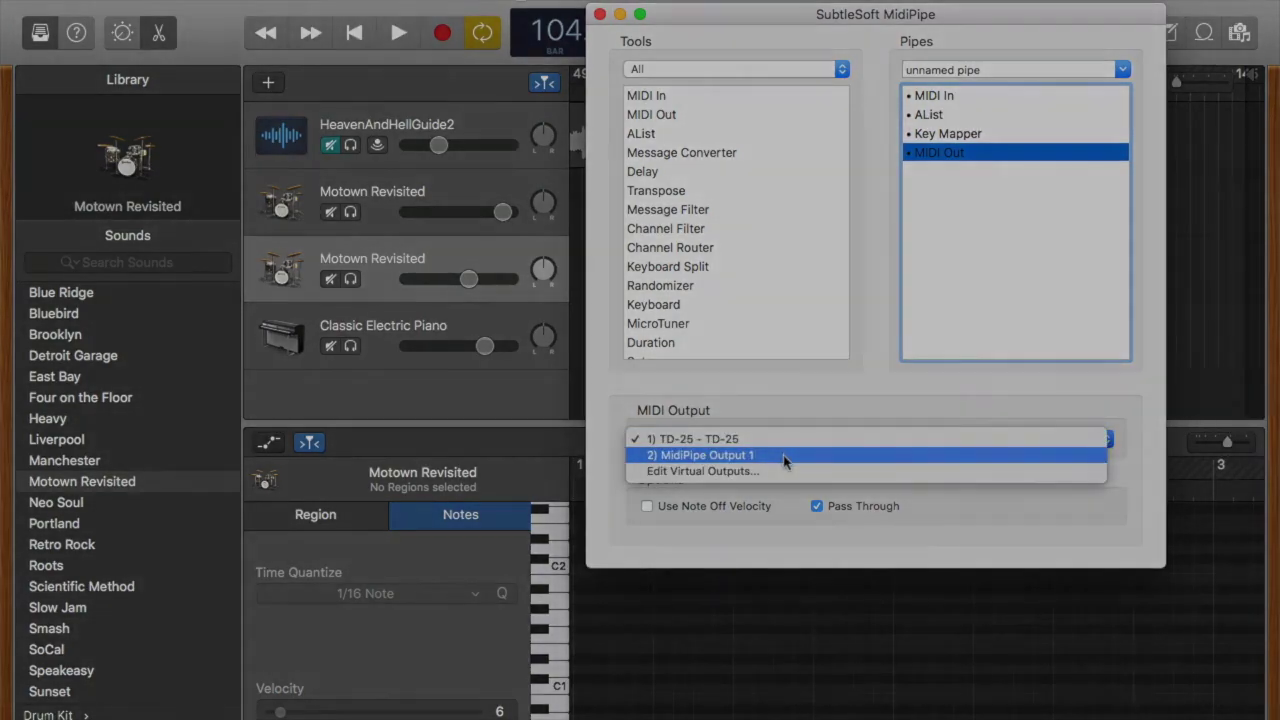
Confirm MidiPipe Output 1, then select the second Motown Revisited track in GarageBand
left_click(785, 458)
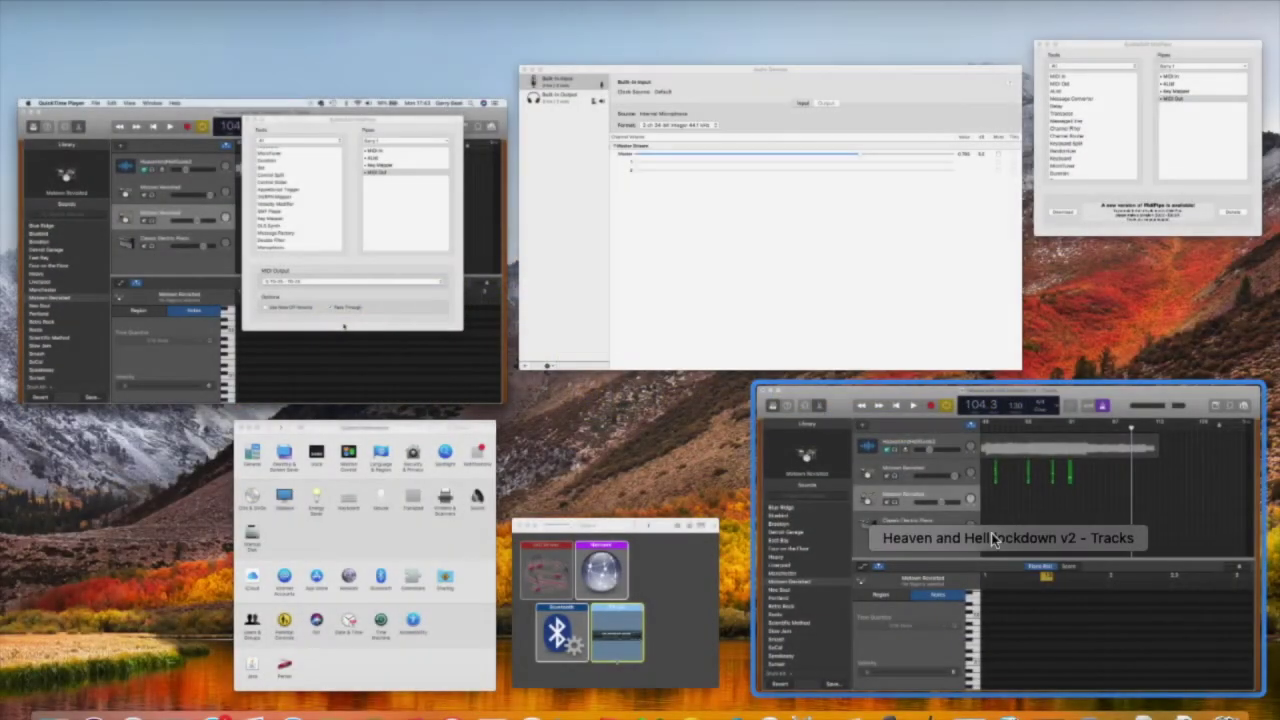
left_click(993, 540)
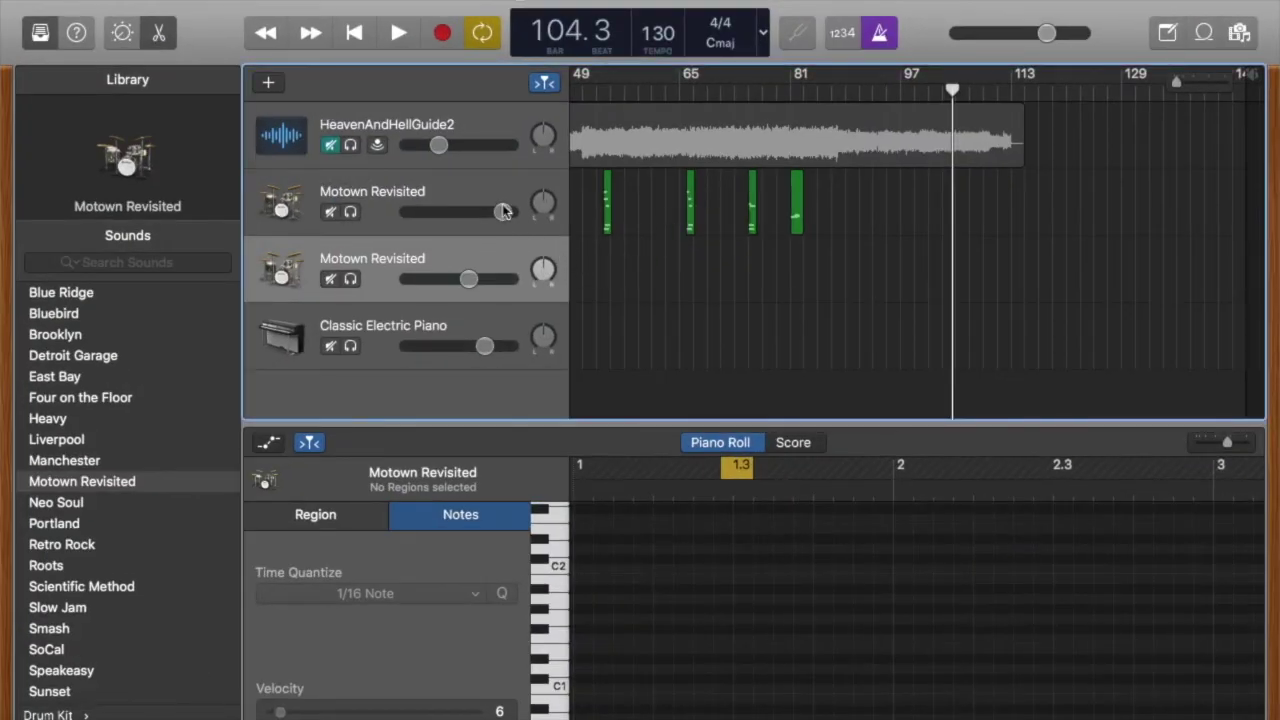
left_click(507, 191)
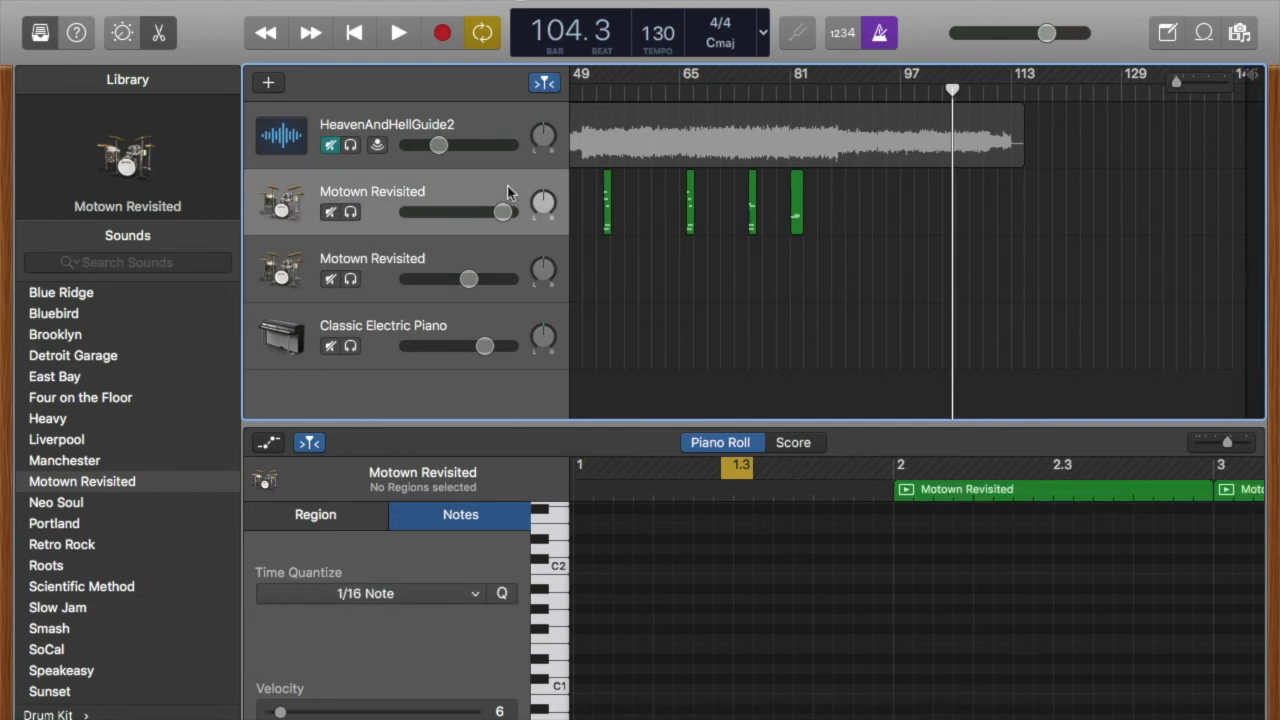